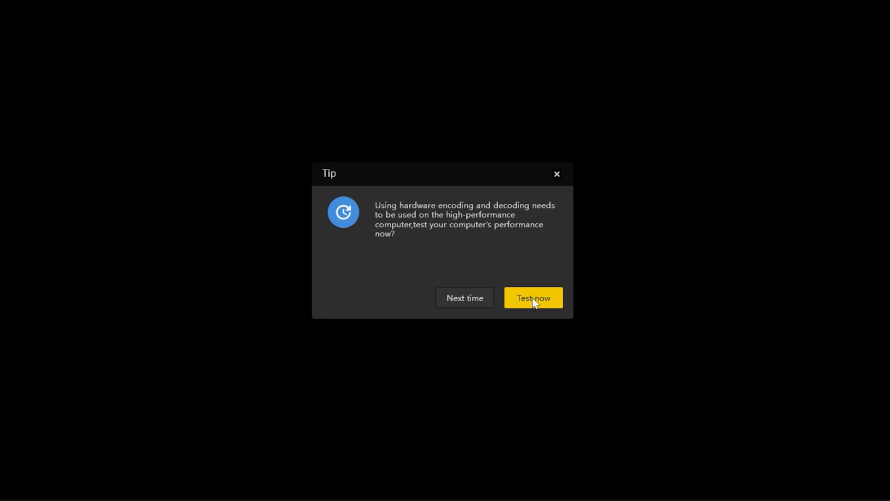
# - Run the hardware encoding and decoding performance test and import the PROII-video footage folder from the desktop
pyautogui.click(533, 302)
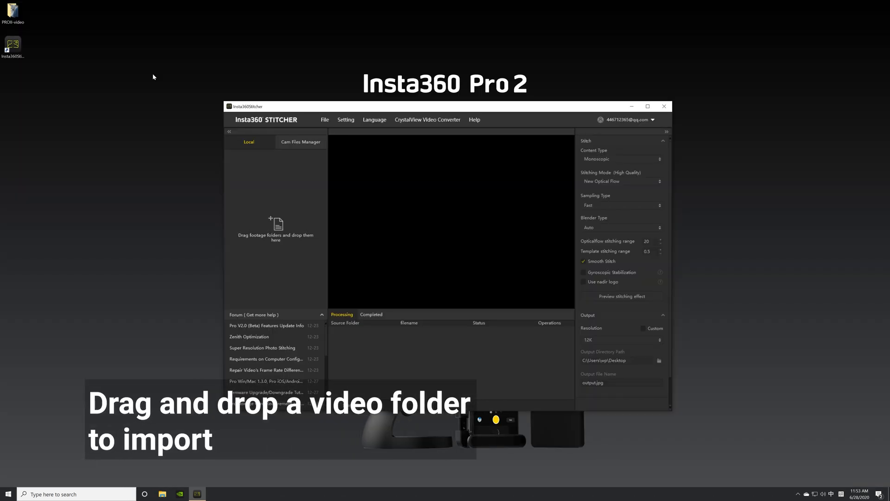
pyautogui.moveTo(12, 11); pyautogui.dragTo(281, 186)
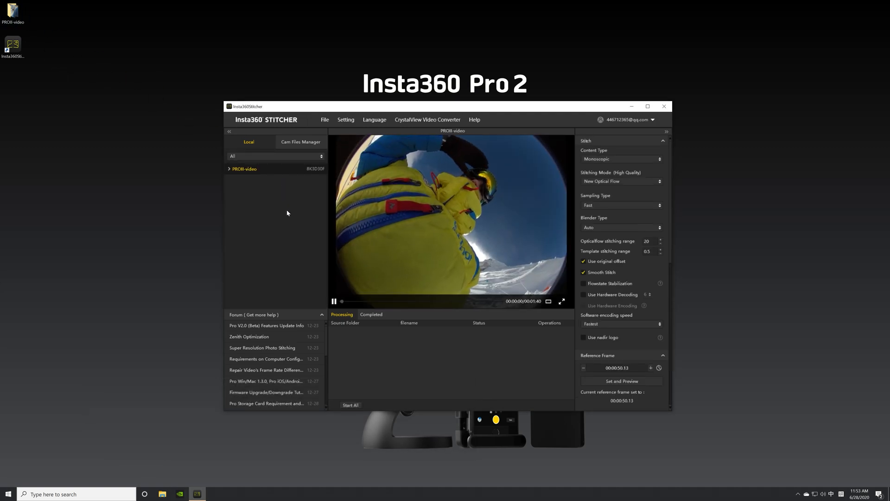
pyautogui.click(648, 106)
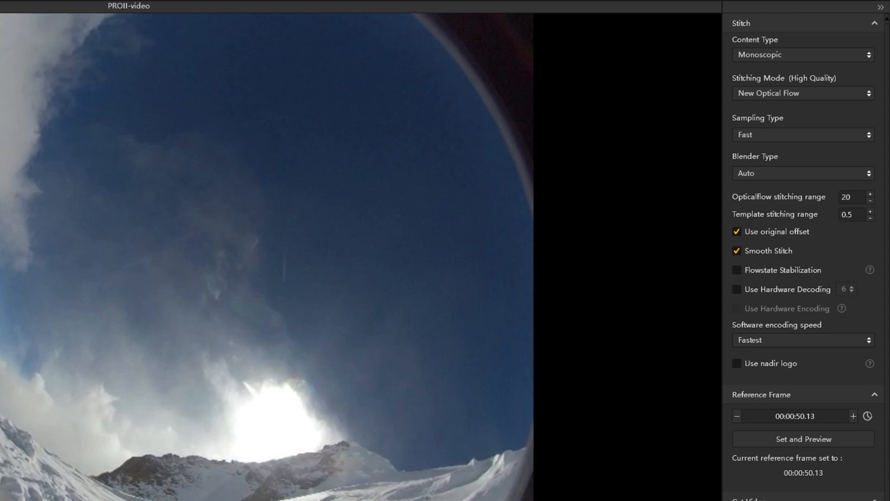
# - Review the available choices for content type, stitching mode, sampling type and blender type in the stitch settings
pyautogui.click(838, 54)
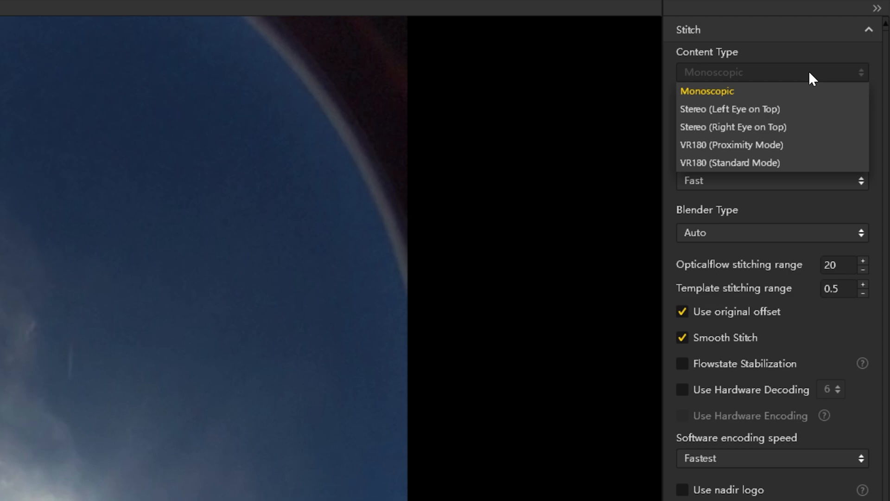
pyautogui.click(808, 72)
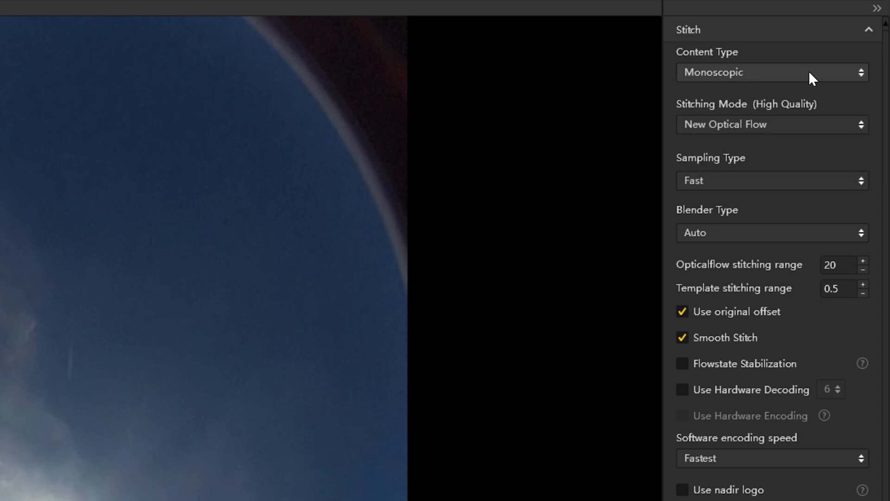
pyautogui.click(816, 123)
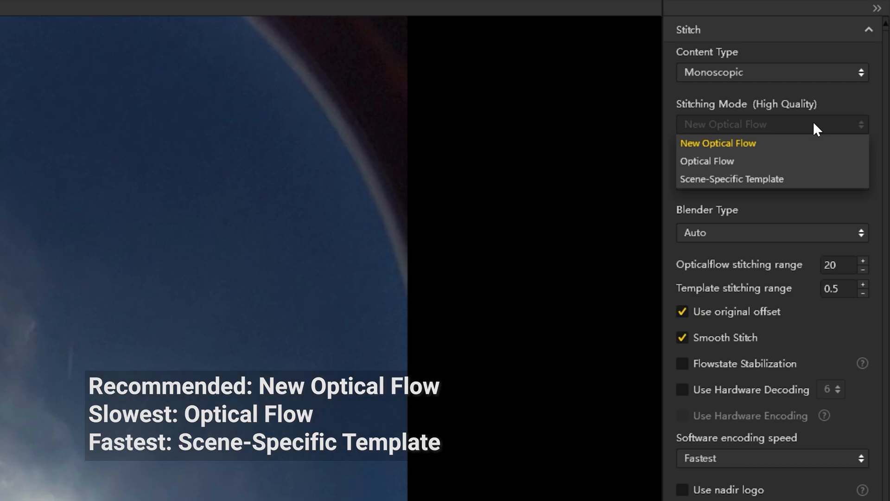
pyautogui.click(813, 123)
pyautogui.click(811, 180)
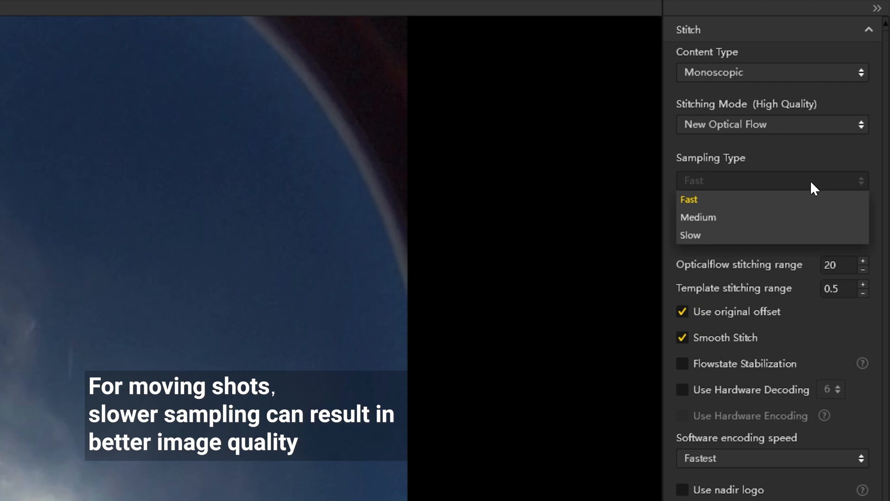
pyautogui.click(810, 188)
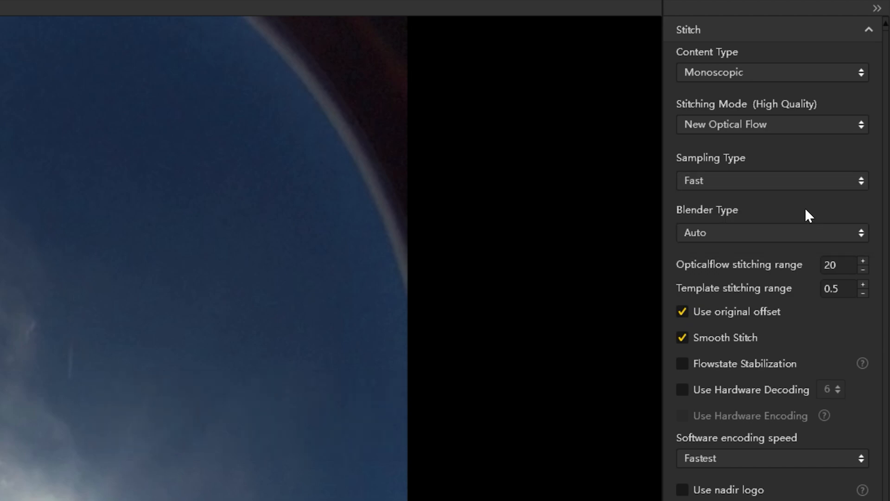
pyautogui.click(809, 238)
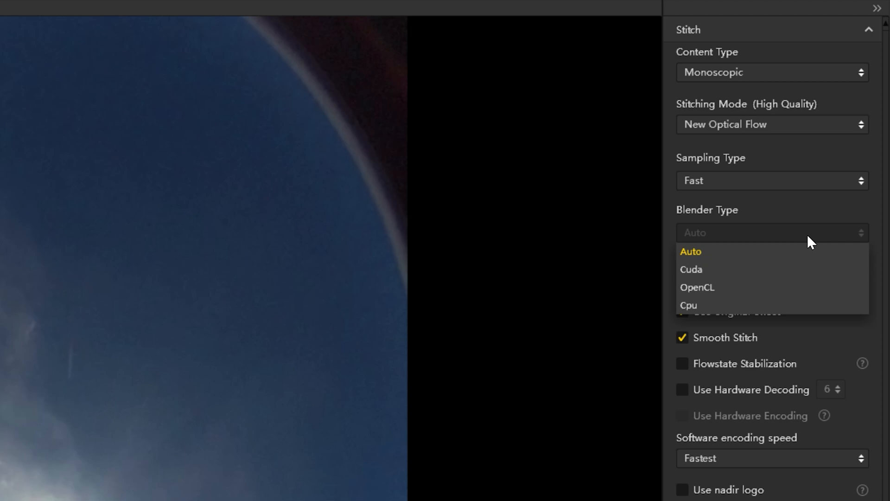
pyautogui.click(808, 234)
# - Enable Flowstate Stabilization and set the software encoding speed to Highest Quality (Slowest)
pyautogui.click(746, 363)
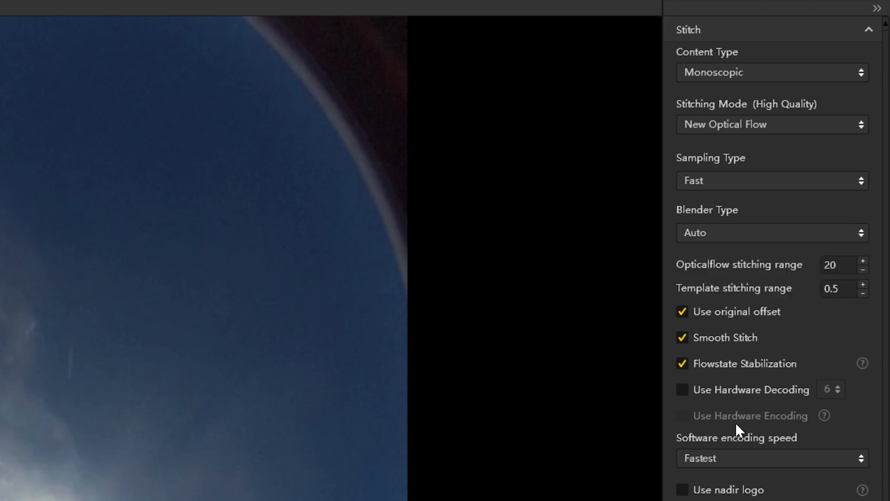
pyautogui.scroll(-3, 735, 385)
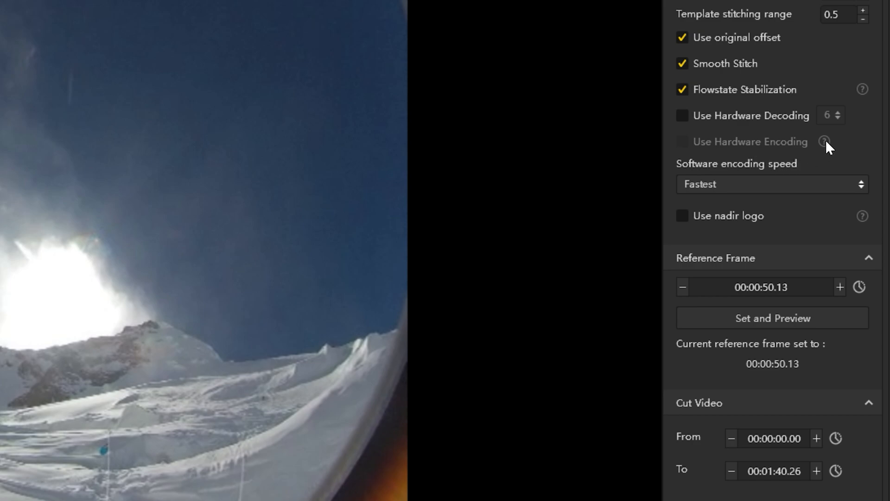
pyautogui.click(829, 182)
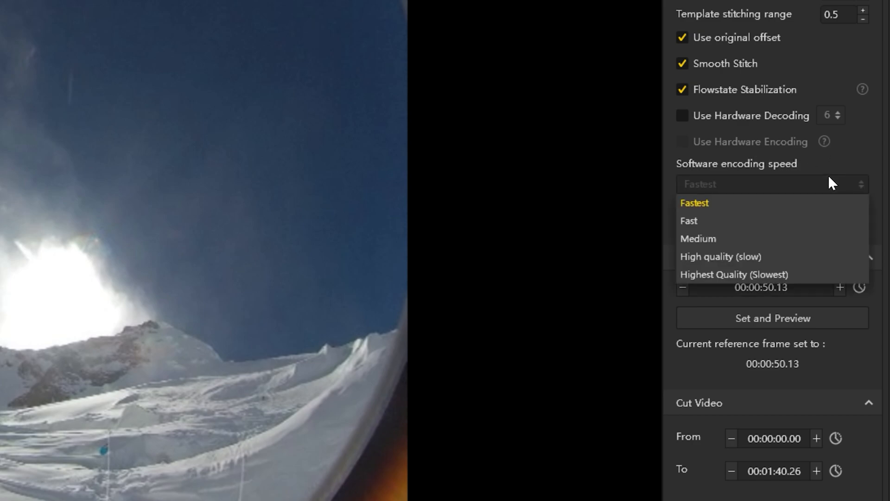
pyautogui.click(797, 274)
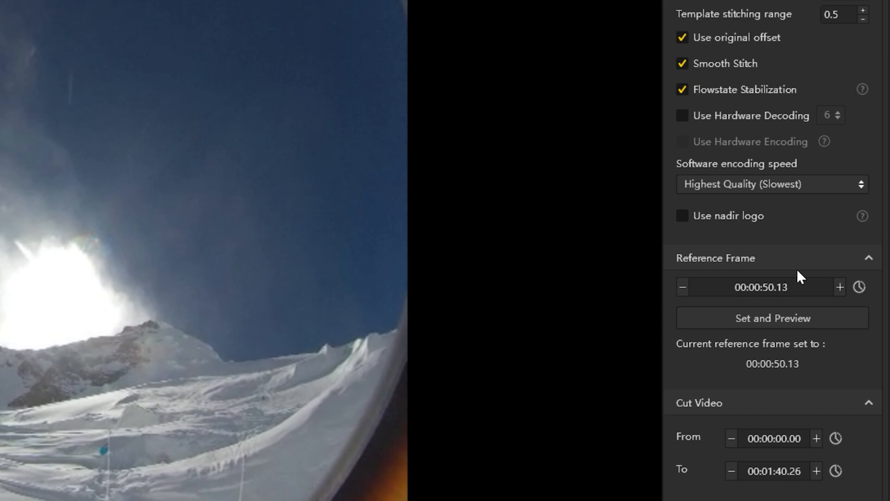
# - Preview the stitched reference frame, rotate the panorama until the snowy peak is near the centre, and switch on Zenith Optimization
pyautogui.click(797, 320)
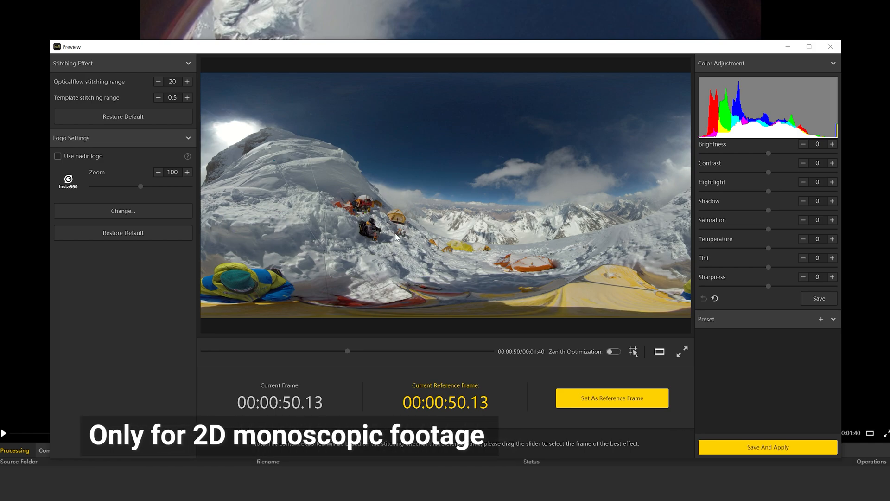
pyautogui.moveTo(394, 234); pyautogui.dragTo(538, 347)
pyautogui.click(633, 352)
pyautogui.moveTo(362, 233); pyautogui.dragTo(499, 234)
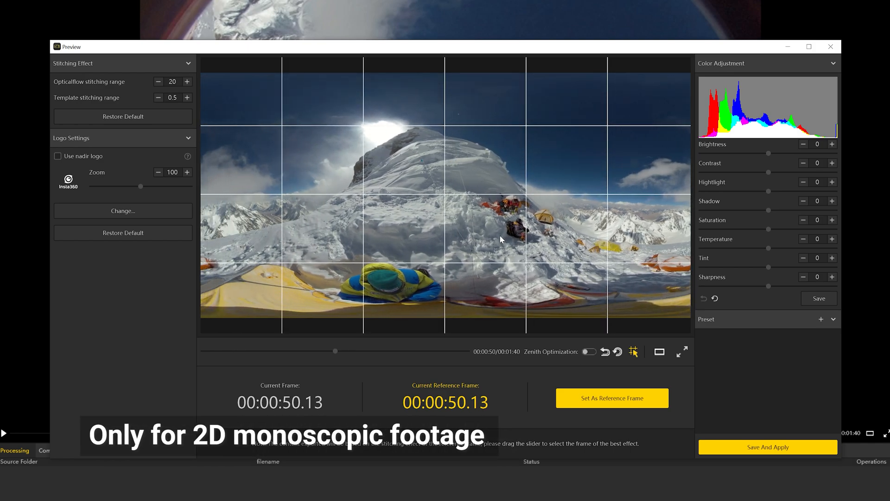
pyautogui.click(591, 352)
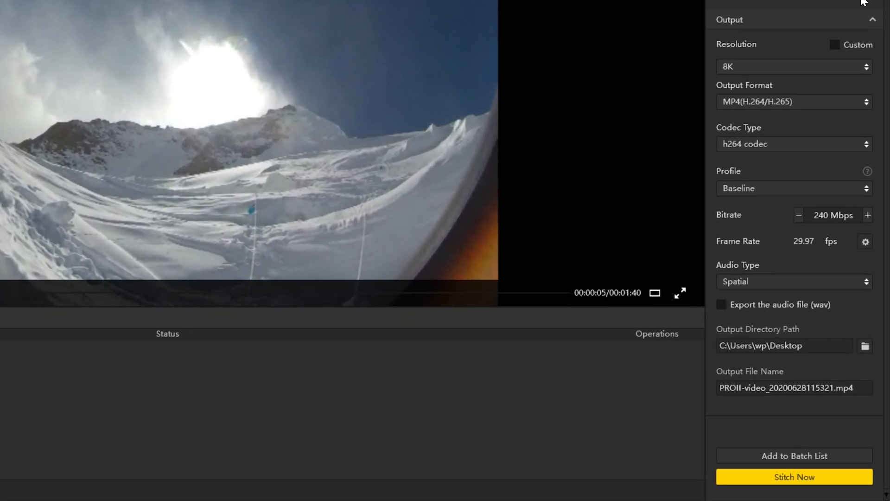
# - Configure the output as 8K MP4(H.264/H.265) with the h265 codec and Spatial audio
pyautogui.click(806, 67)
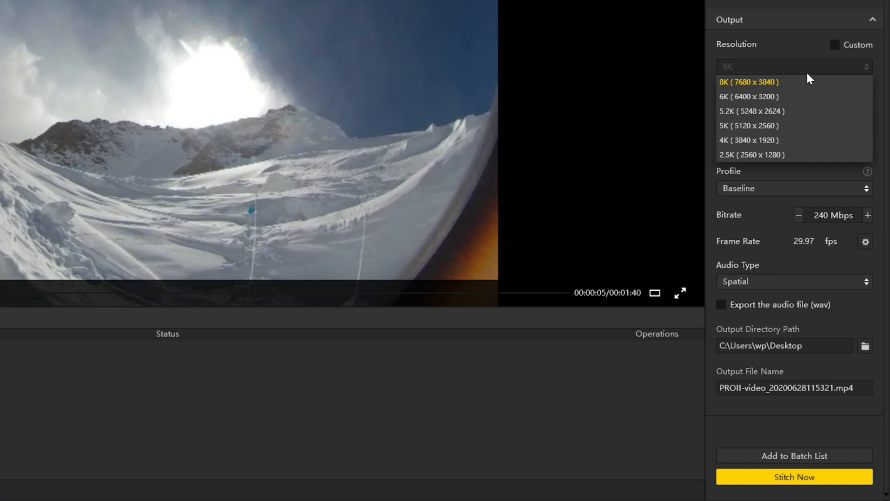
pyautogui.click(811, 68)
pyautogui.click(815, 101)
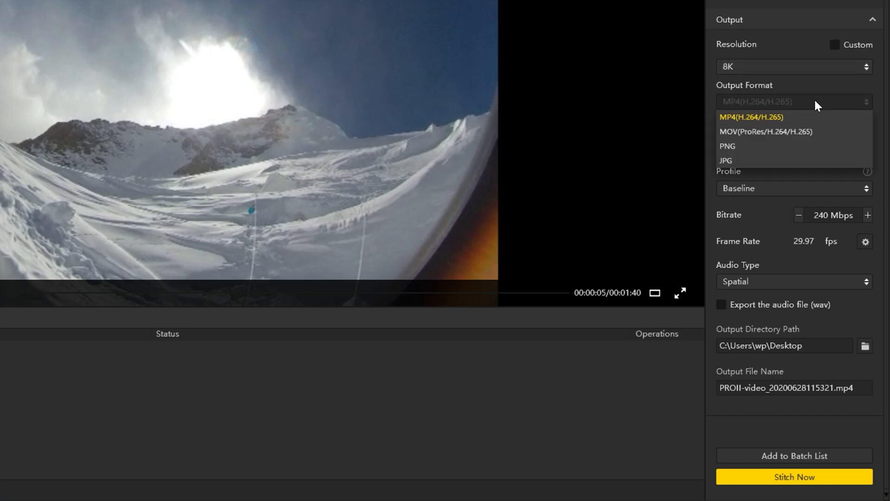
pyautogui.click(810, 98)
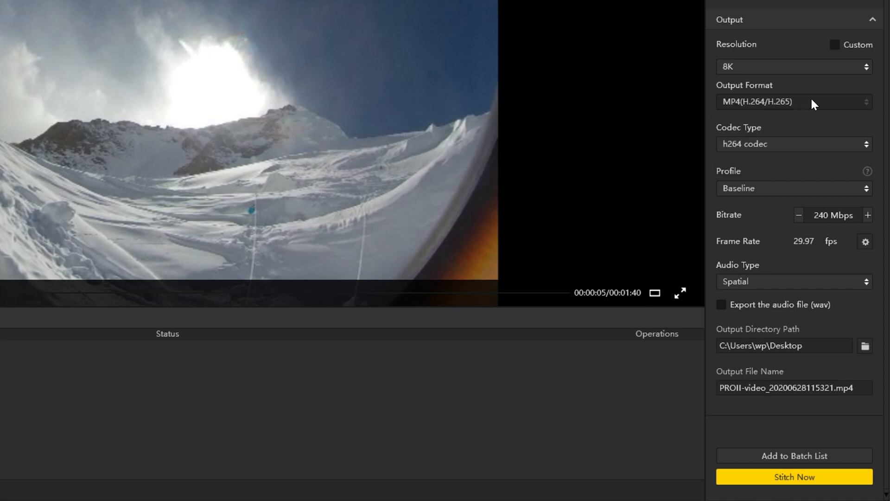
pyautogui.click(811, 141)
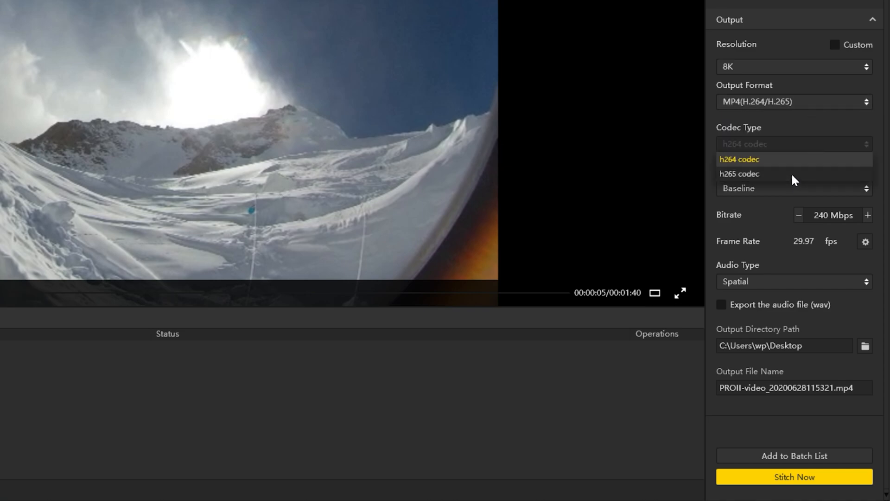
pyautogui.click(791, 174)
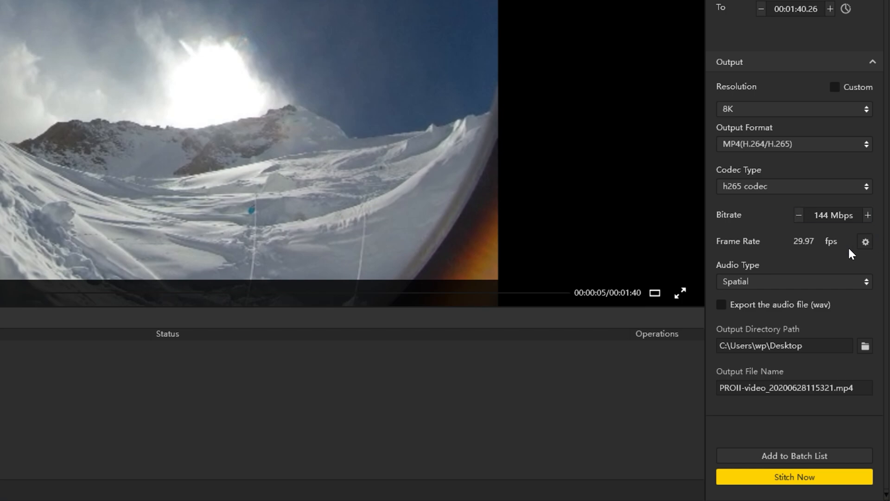
pyautogui.click(852, 277)
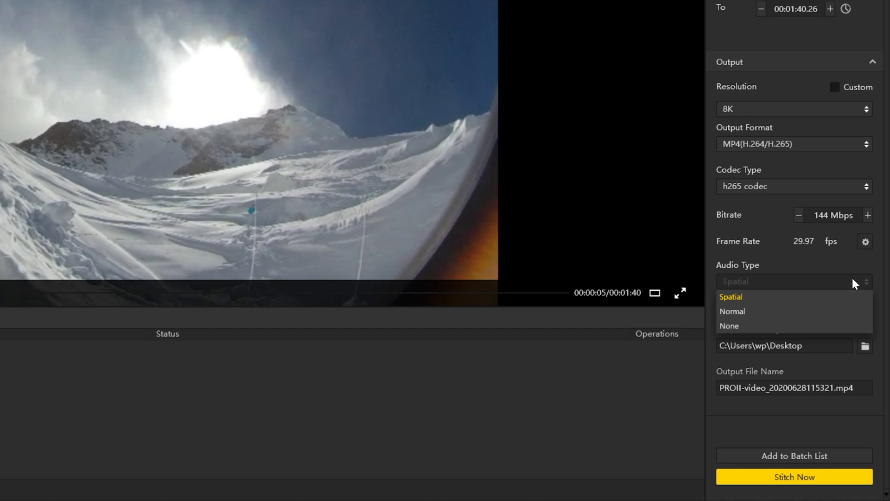
pyautogui.click(852, 276)
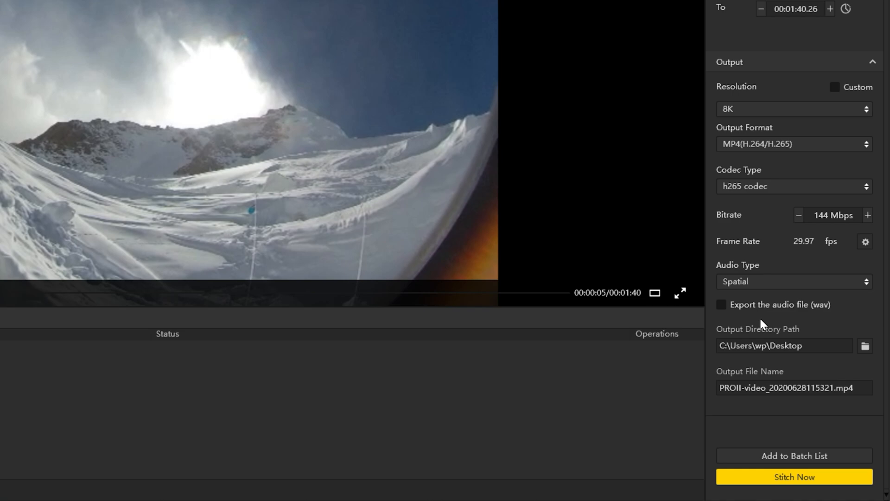
# - Remove the date-and-time digits from the output file name after PROII-video and start stitching
pyautogui.click(802, 346)
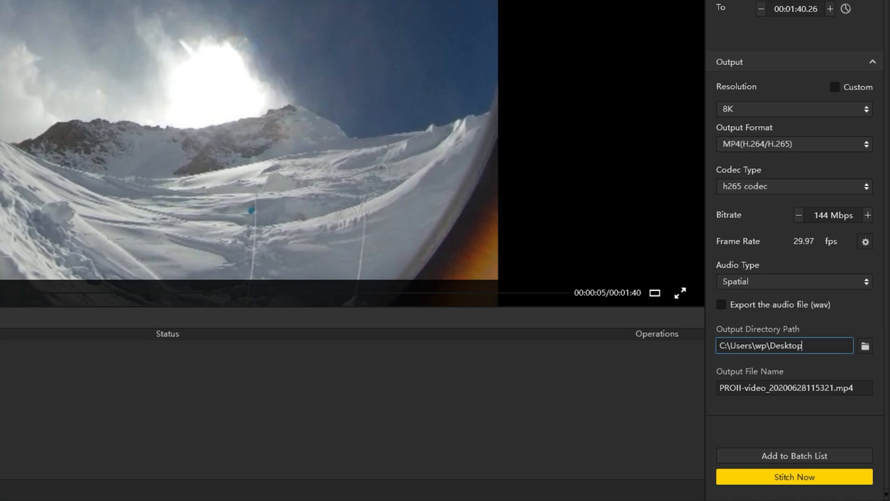
pyautogui.moveTo(834, 387); pyautogui.dragTo(769, 388)
pyautogui.press('BackSpace')
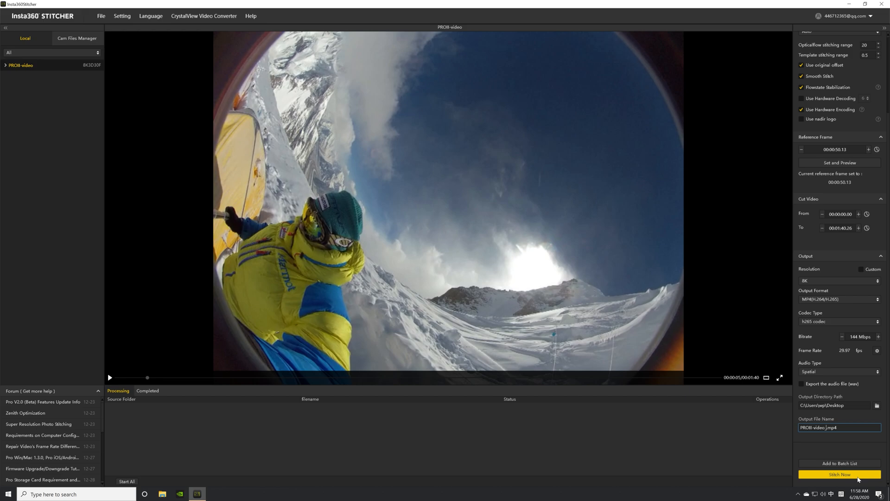
pyautogui.click(856, 474)
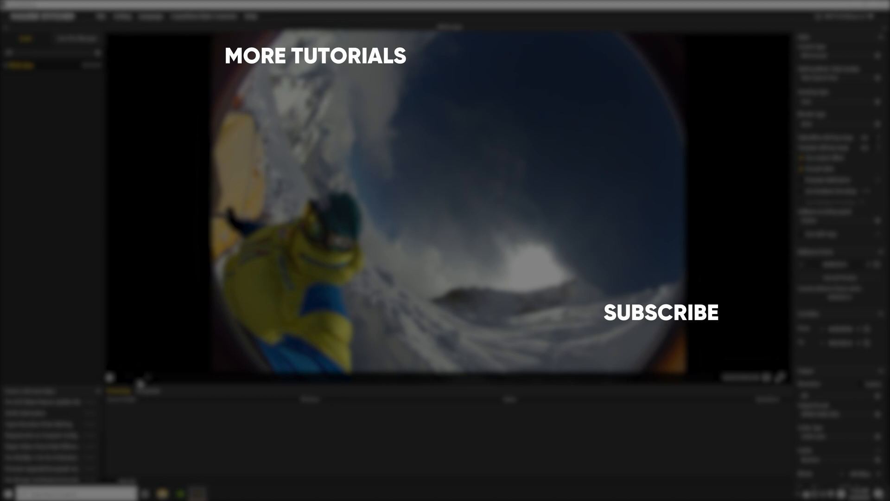
pyautogui.click(856, 56)
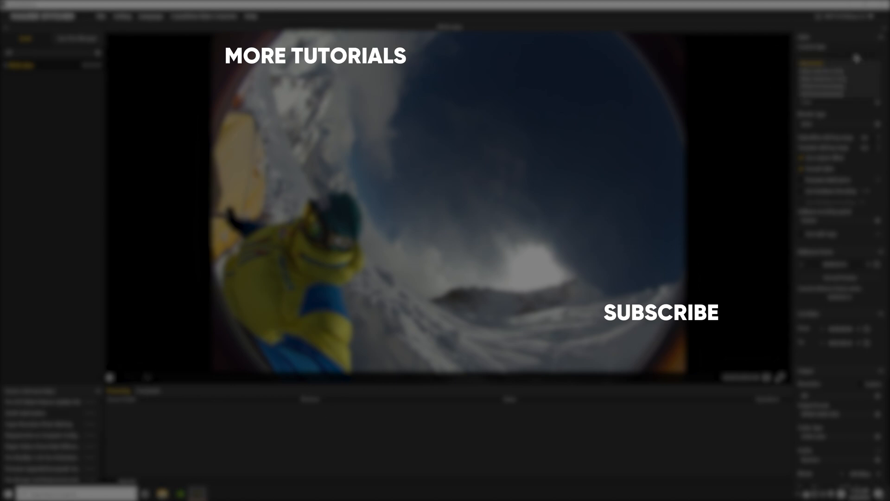
pyautogui.click(857, 57)
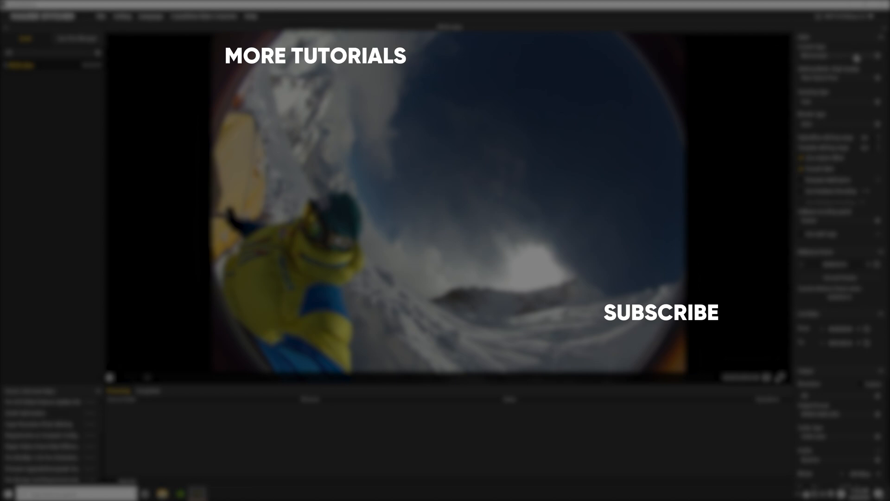
pyautogui.click(858, 79)
pyautogui.click(858, 82)
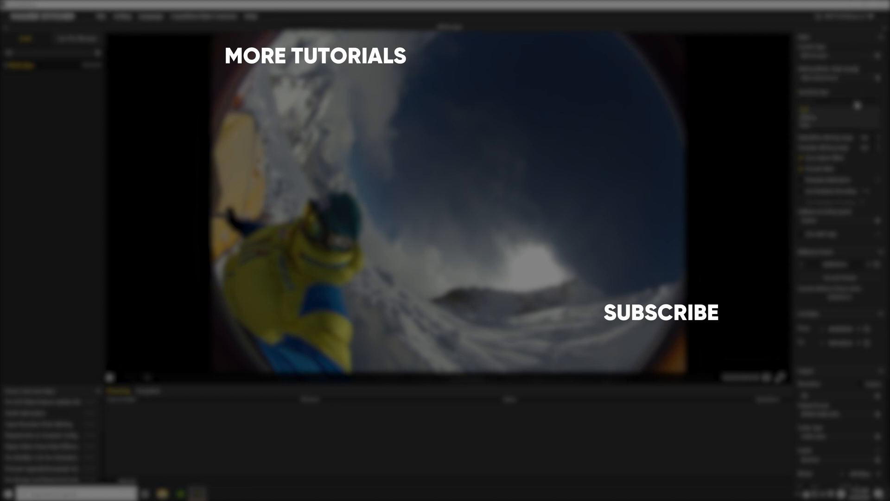
pyautogui.click(857, 105)
pyautogui.click(856, 127)
pyautogui.click(856, 129)
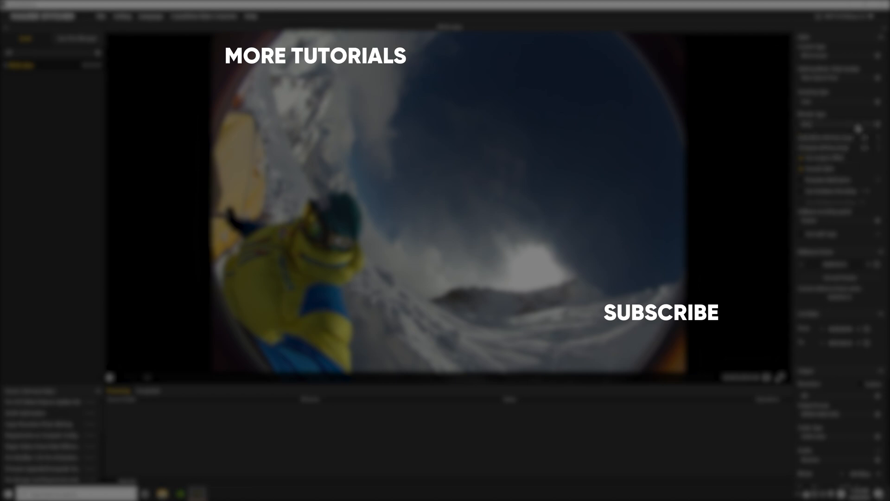